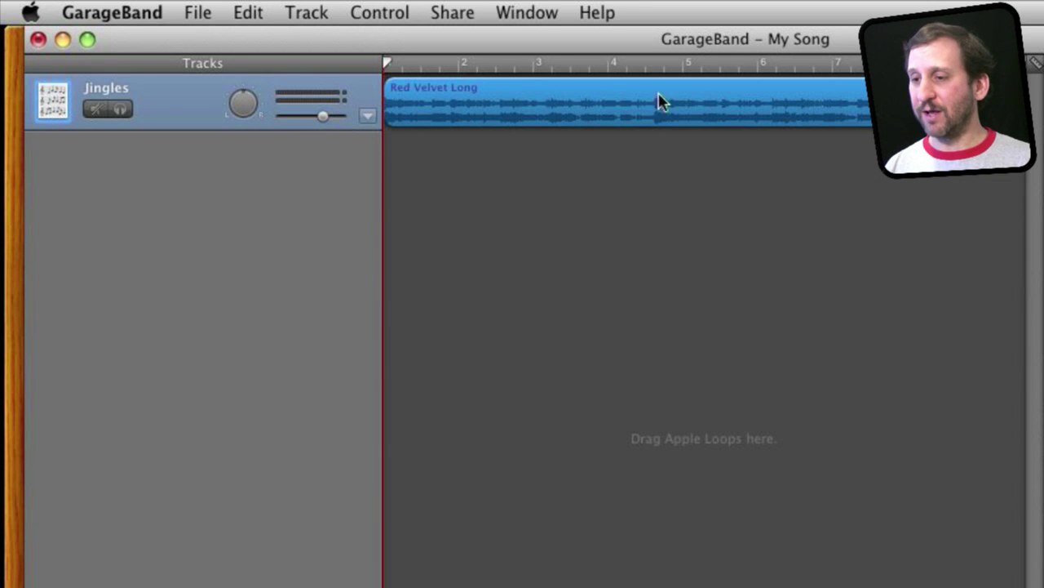
# Show the Jingles volume automation lane and add points at bar 2 and bar 4, keeping both at 0.0 dB.
pyautogui.click(368, 117)
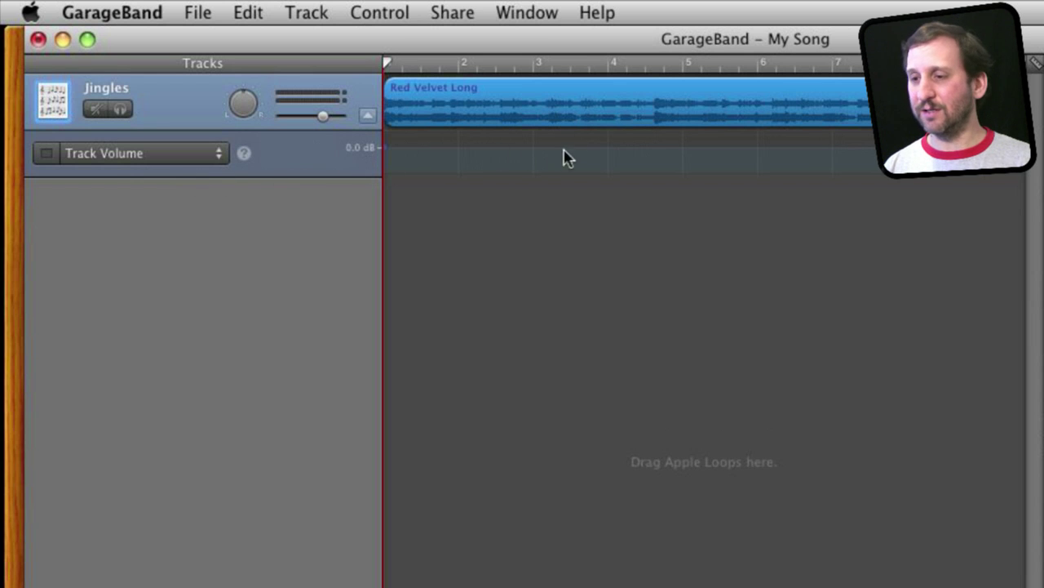
pyautogui.click(501, 149)
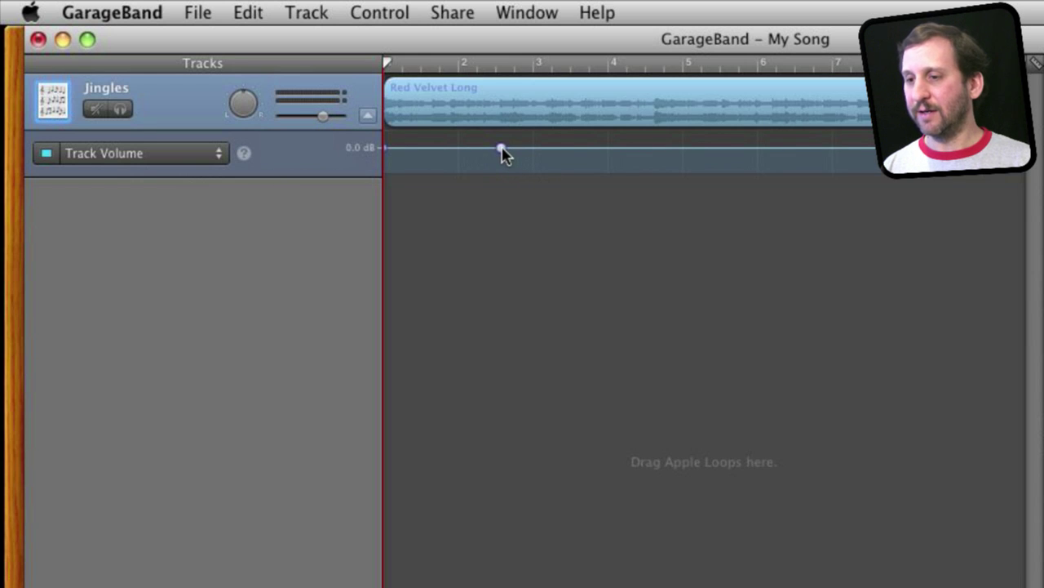
pyautogui.moveTo(502, 150)
pyautogui.moveTo(502, 150)
pyautogui.mouseDown()
pyautogui.moveTo(502, 168)
pyautogui.moveTo(503, 140)
pyautogui.mouseUp()
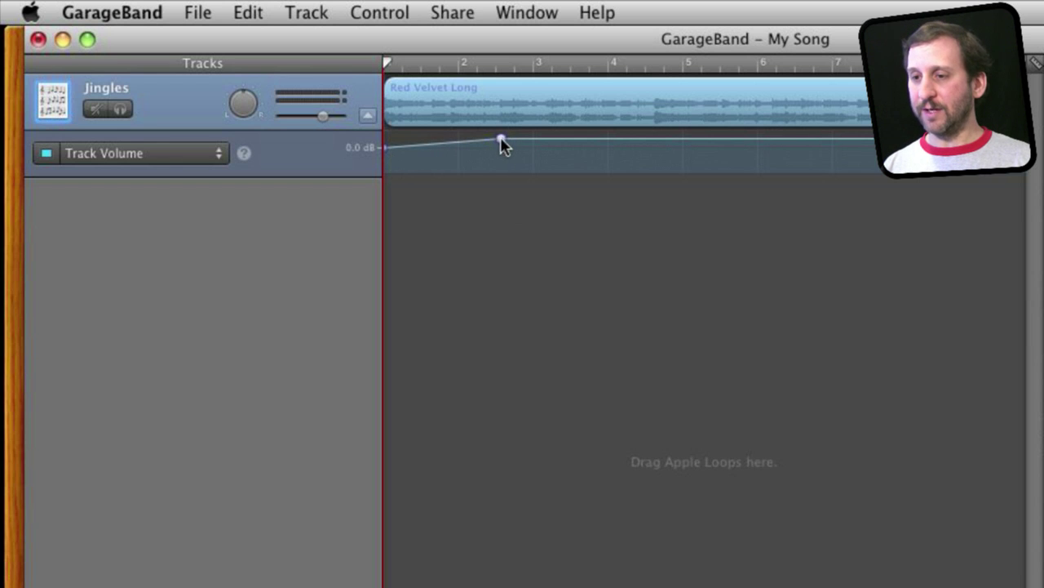
pyautogui.moveTo(501, 140); pyautogui.dragTo(502, 147)
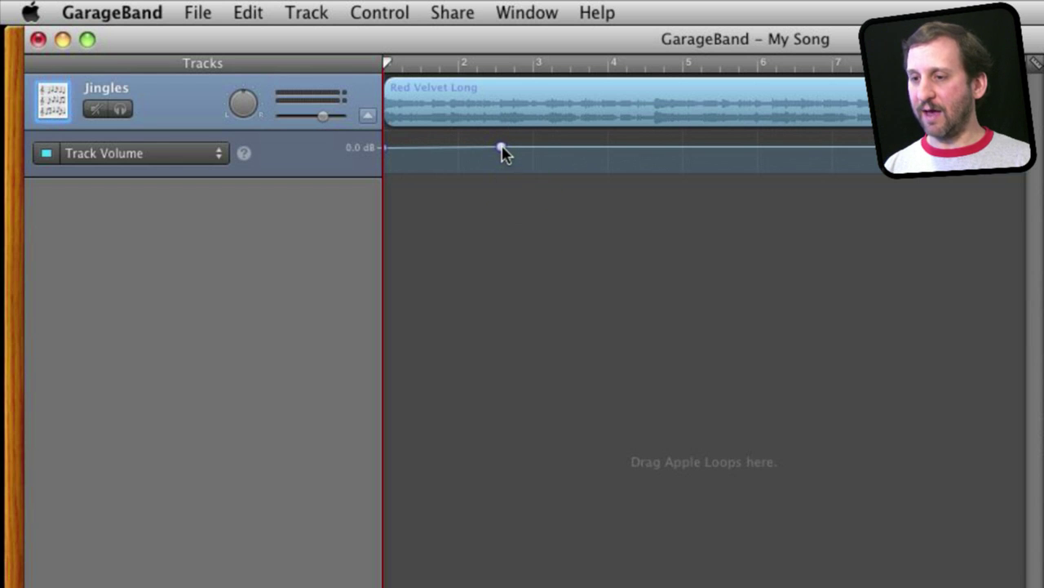
pyautogui.click(628, 147)
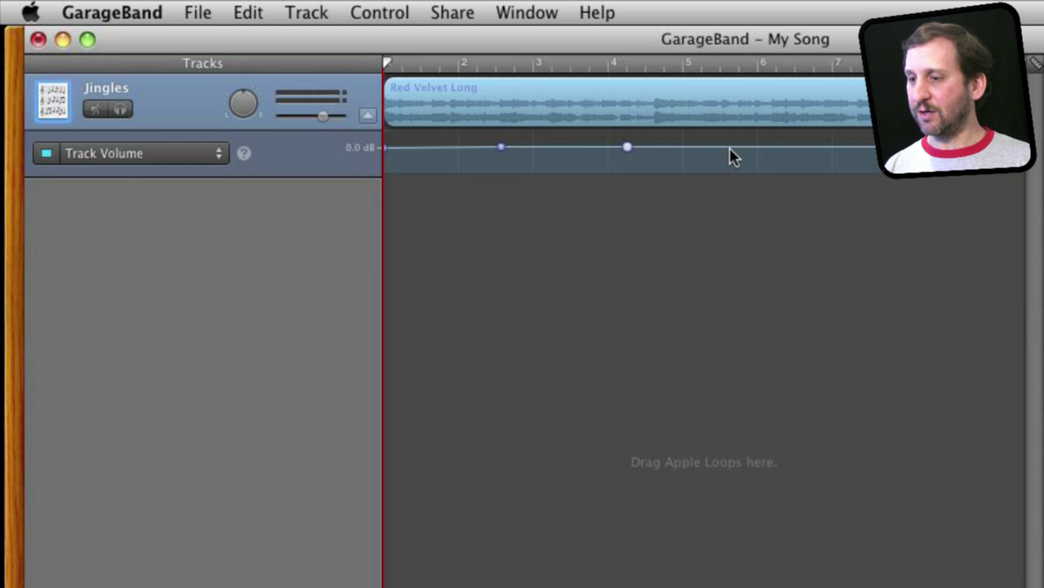
# Reshape the Jingles volume points into a sharp drop to -40 dB after bar 2, ramping back to 0 dB past bar 5.
pyautogui.click(628, 149)
pyautogui.moveTo(629, 148); pyautogui.dragTo(629, 174)
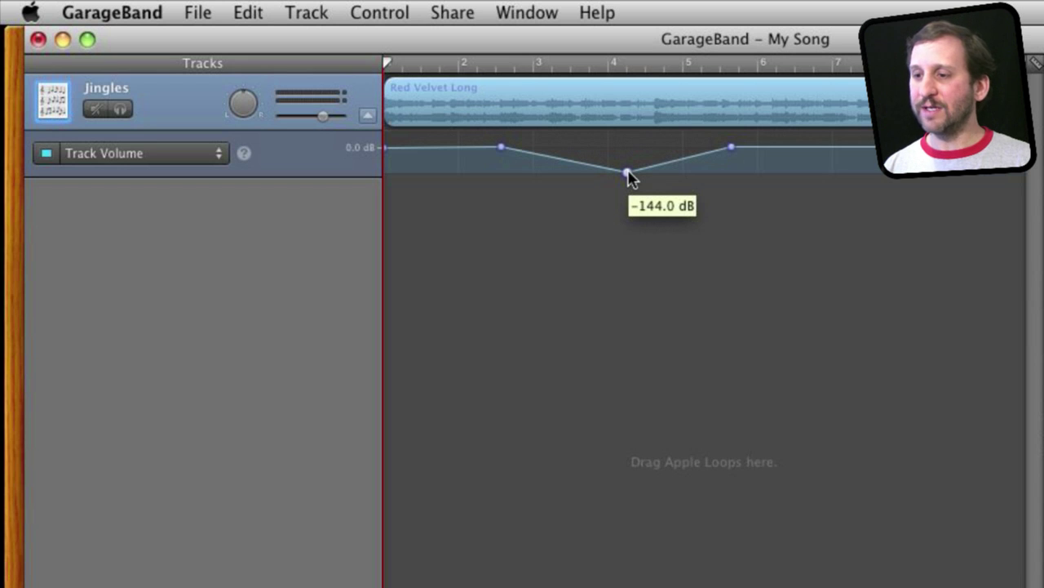
pyautogui.moveTo(630, 178); pyautogui.dragTo(503, 173)
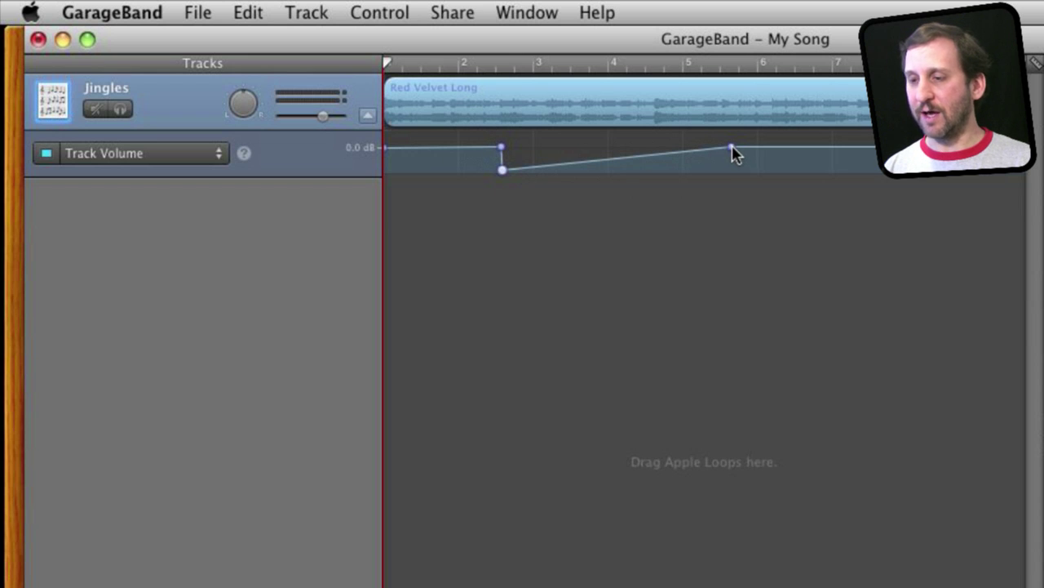
pyautogui.moveTo(732, 149); pyautogui.dragTo(732, 150)
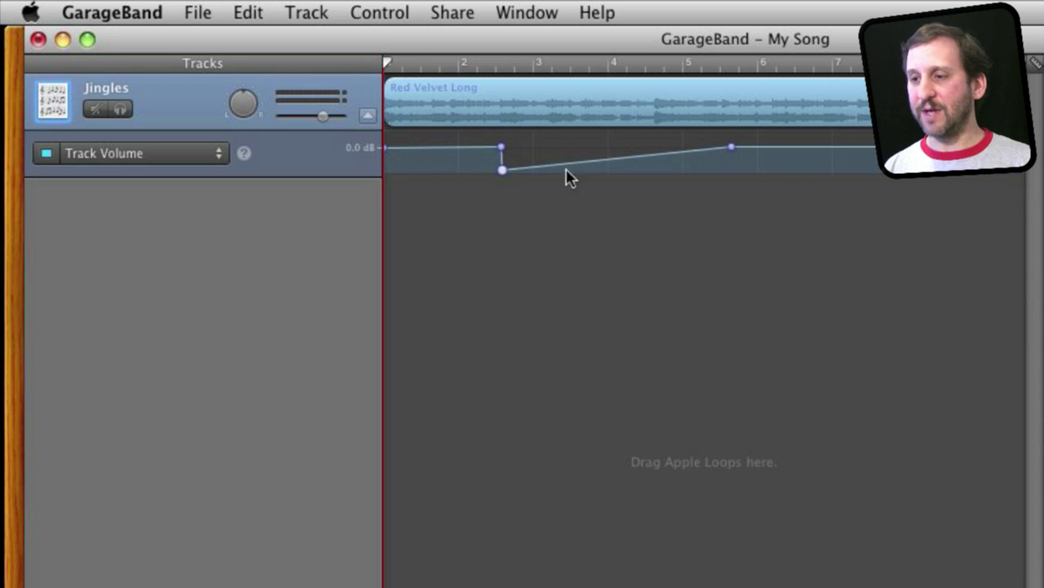
# Delete all three points from the Jingles volume line, leaving it flat at 0.0 dB.
pyautogui.click(502, 172)
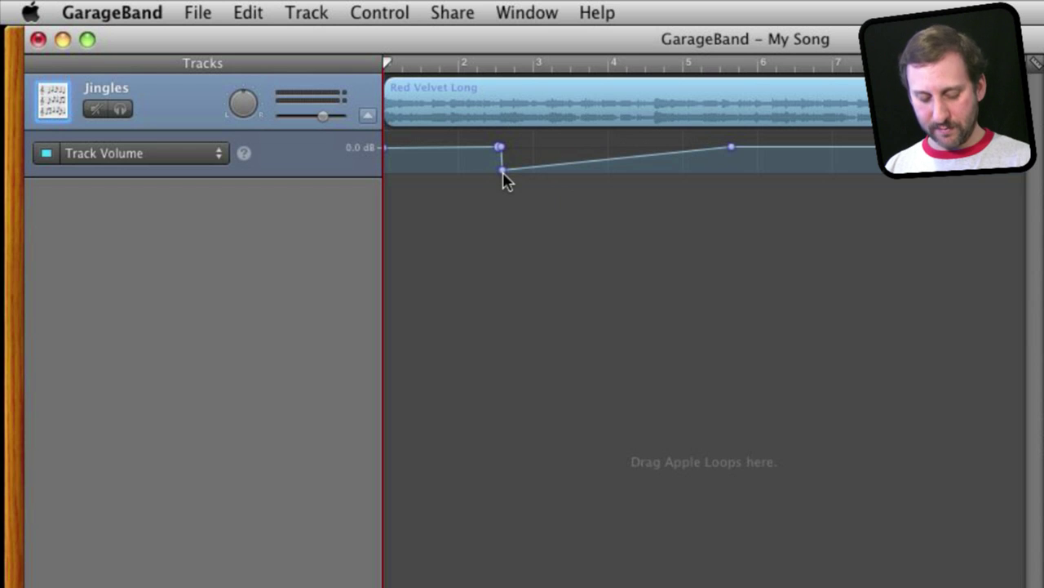
pyautogui.press('super+z')
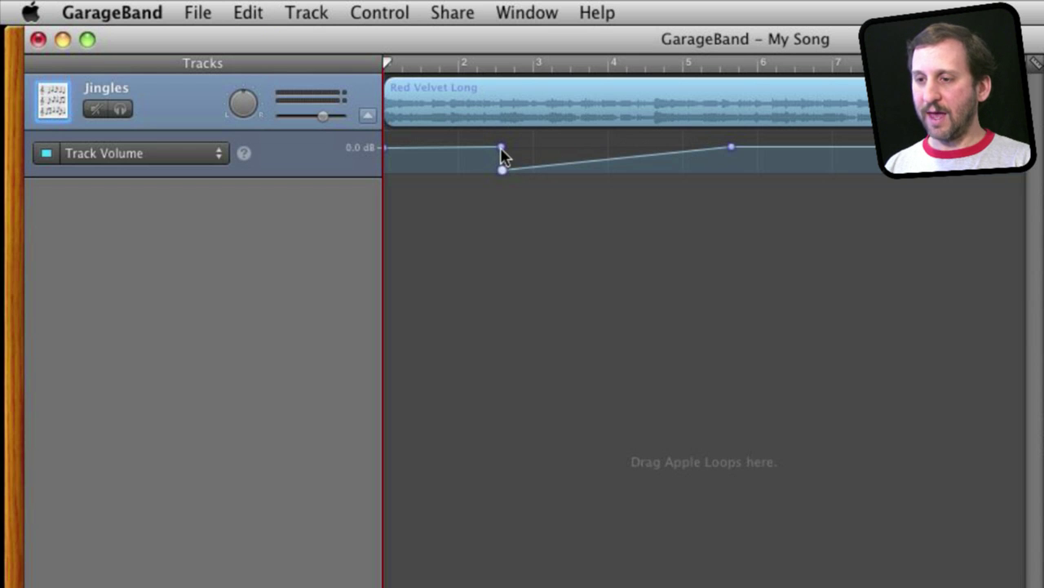
pyautogui.click(501, 148)
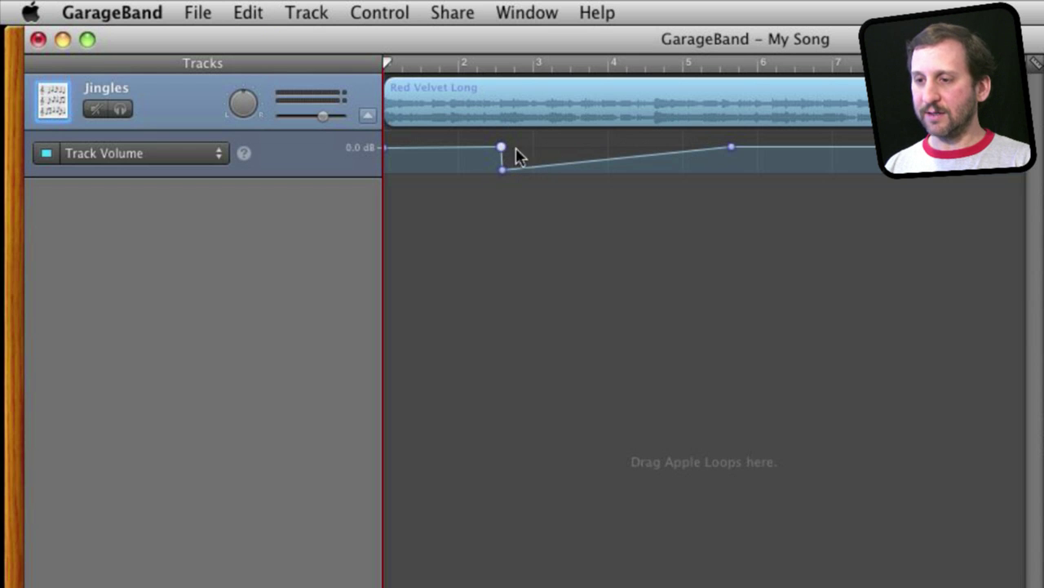
pyautogui.click(732, 149)
pyautogui.press('Delete')
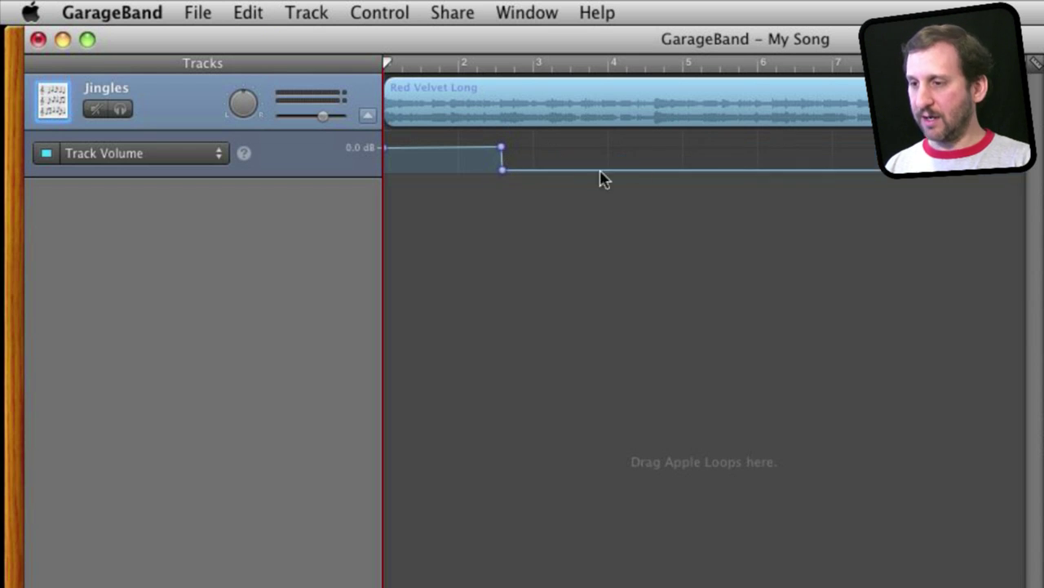
pyautogui.click(501, 170)
pyautogui.press('Delete')
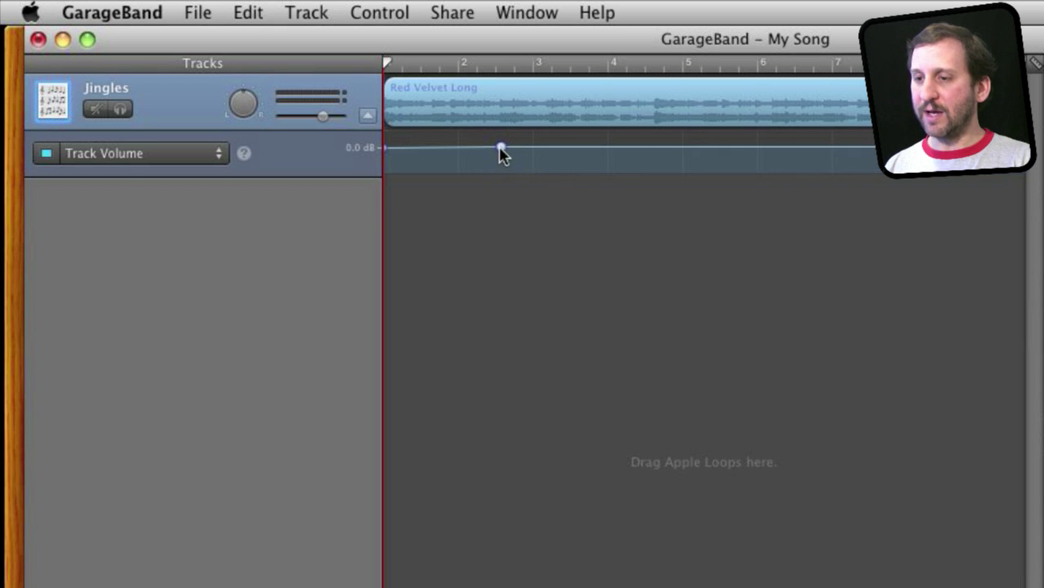
pyautogui.click(501, 148)
pyautogui.press('Delete')
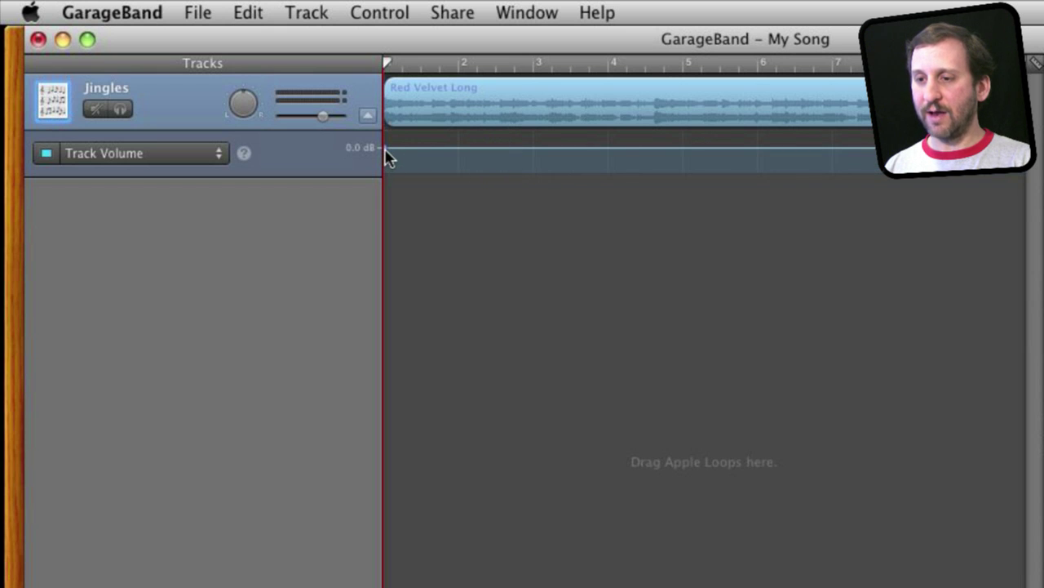
# Try a fade-in from silence up to bar 2, then undo it to restore the flat line.
pyautogui.moveTo(386, 149)
pyautogui.mouseDown()
pyautogui.moveTo(387, 168)
pyautogui.moveTo(386, 141)
pyautogui.moveTo(387, 159)
pyautogui.mouseUp()
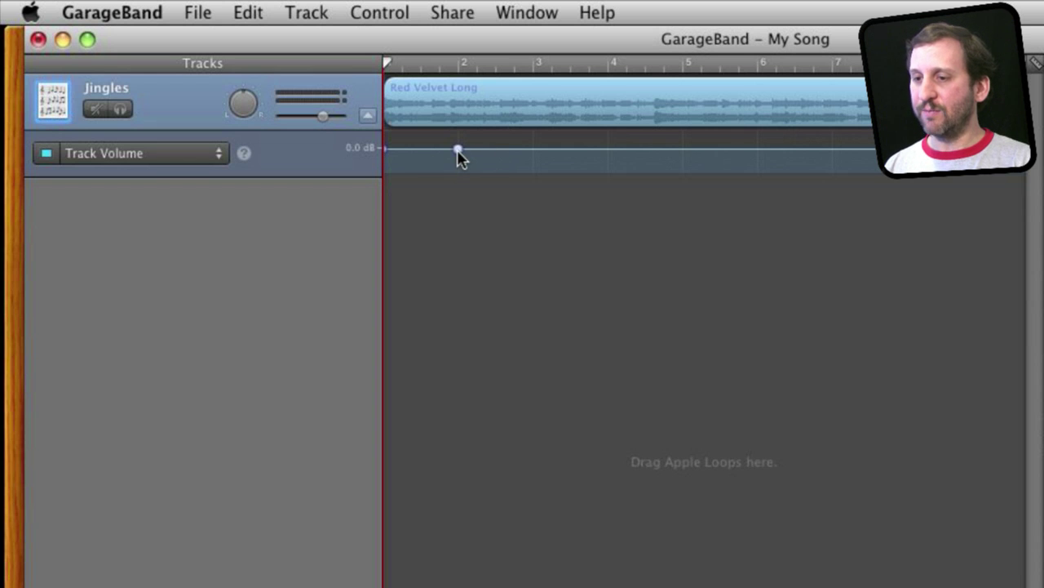
pyautogui.moveTo(387, 151); pyautogui.dragTo(387, 190)
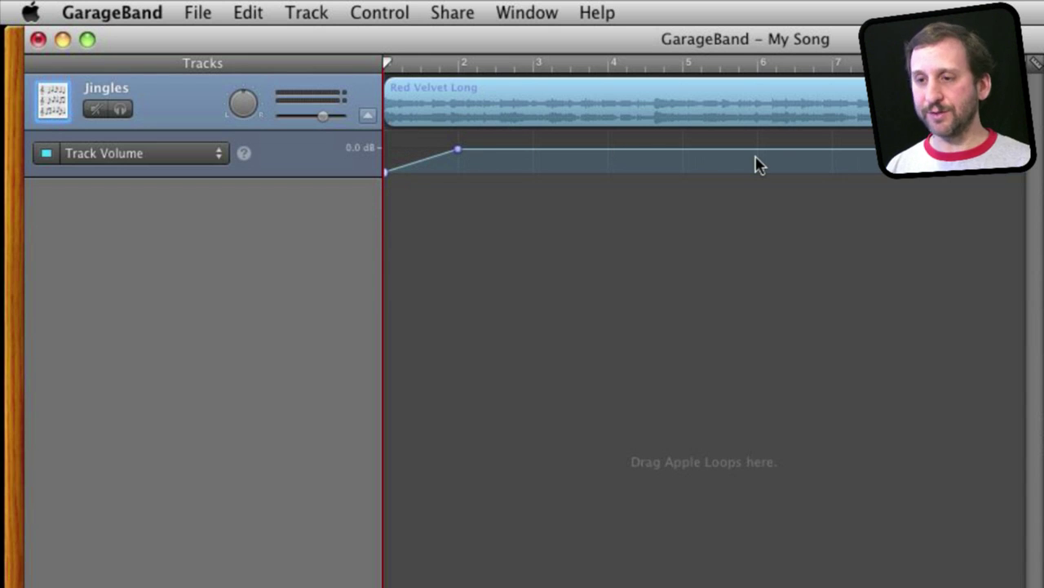
pyautogui.press('super+z')
pyautogui.press('super+z')
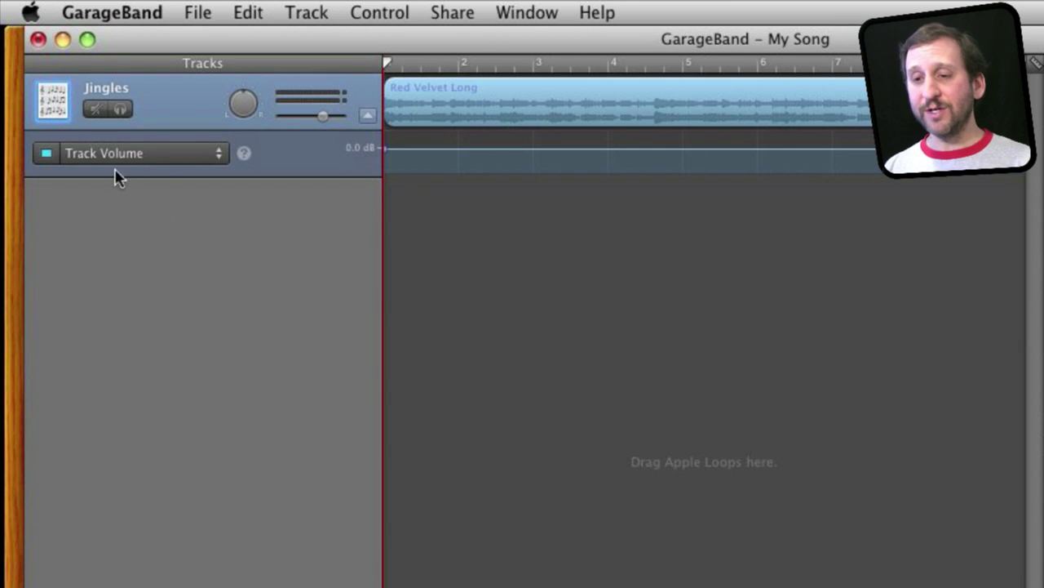
# Switch the lane to Track Pan and swing the pan hard one way at bar 2, the other at bar 3.
pyautogui.click(162, 161)
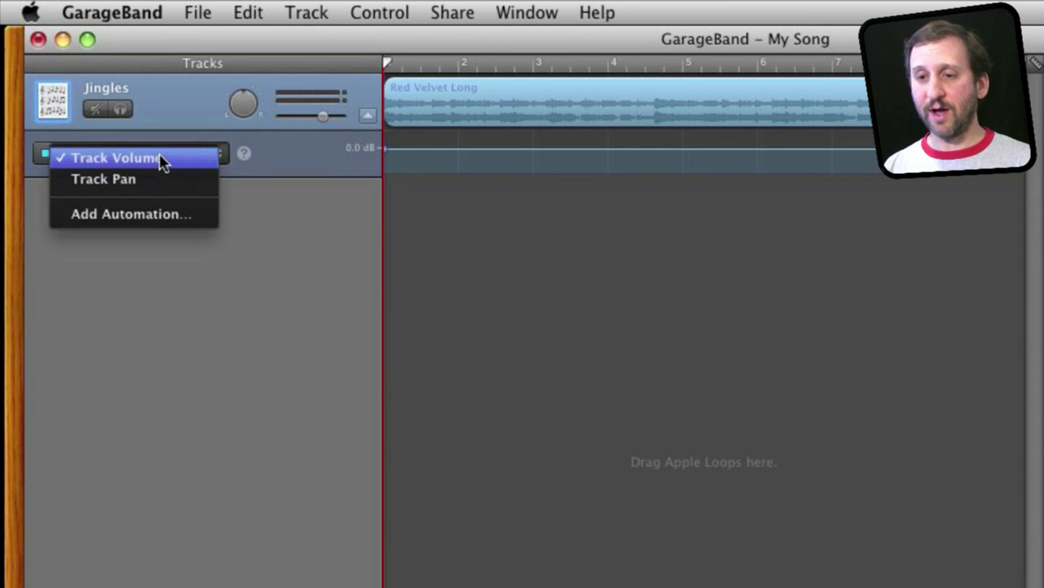
pyautogui.click(166, 182)
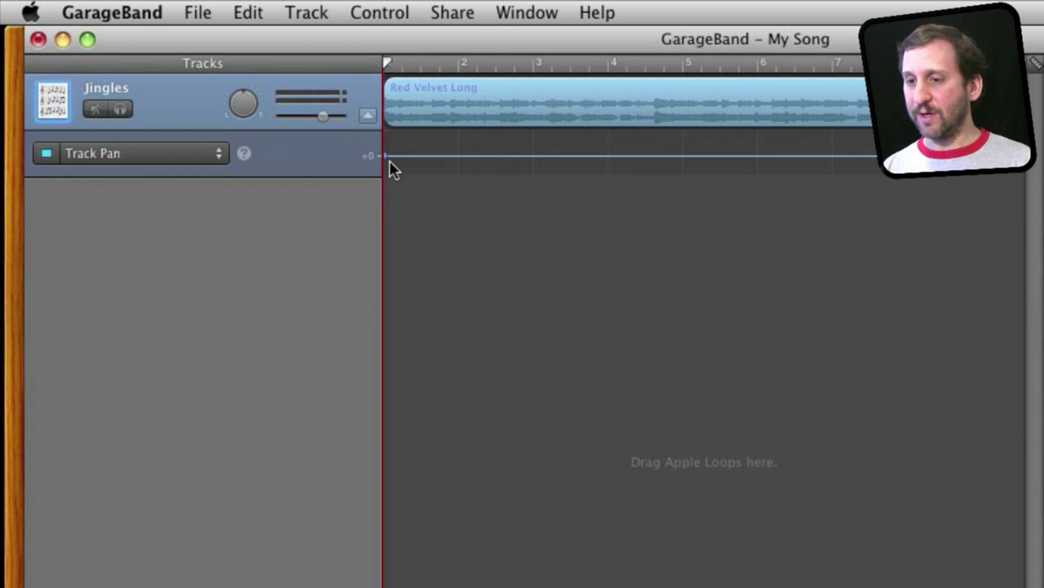
pyautogui.moveTo(465, 156); pyautogui.dragTo(465, 139)
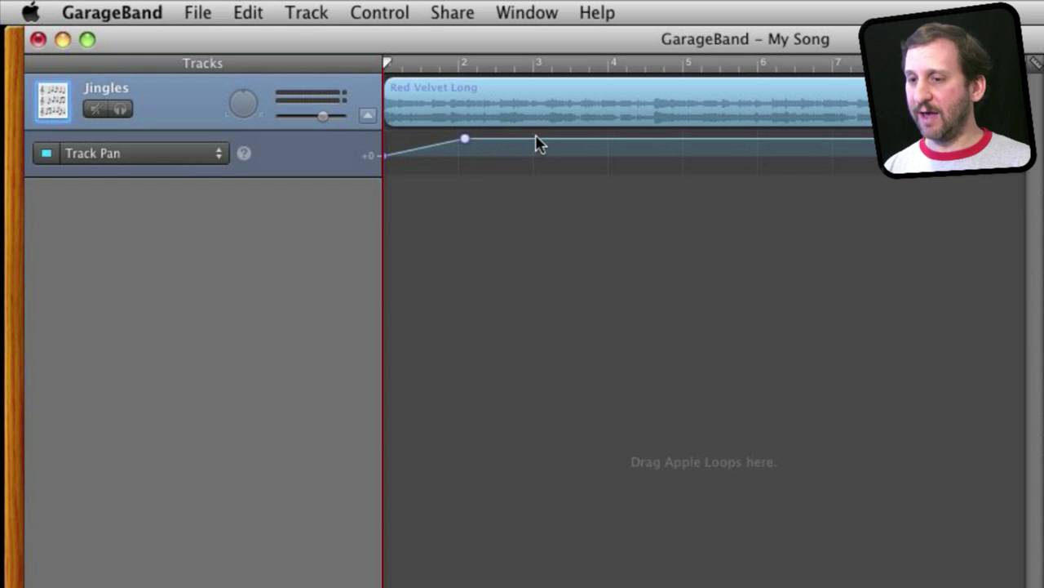
pyautogui.moveTo(539, 144); pyautogui.dragTo(541, 196)
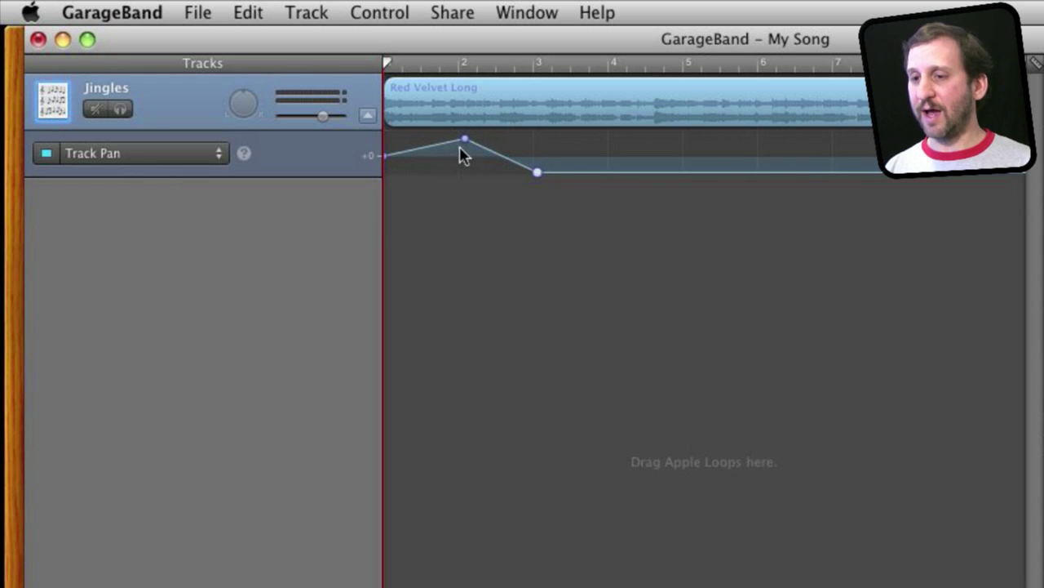
# Remove both pan points, then try a starting pan toward -64 and undo it, leaving pan at centre.
pyautogui.press('Delete')
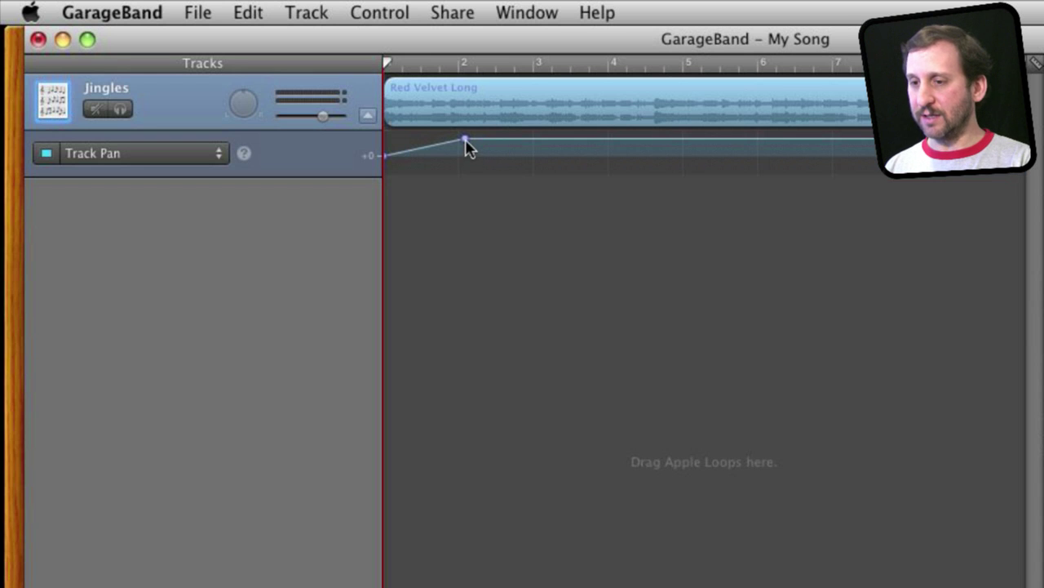
pyautogui.click(465, 141)
pyautogui.press('Delete')
pyautogui.click(385, 156)
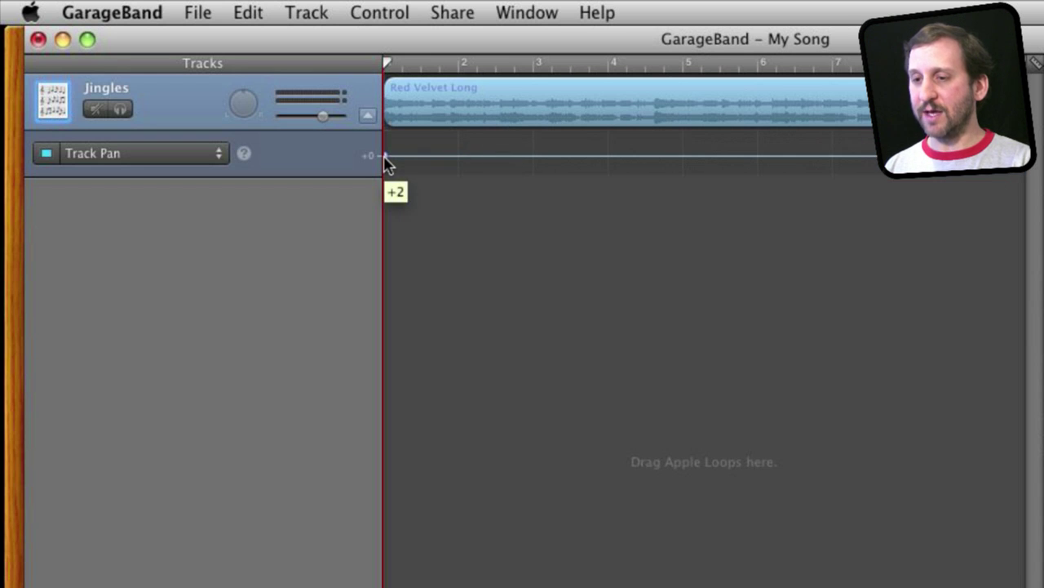
pyautogui.moveTo(386, 157); pyautogui.dragTo(387, 119)
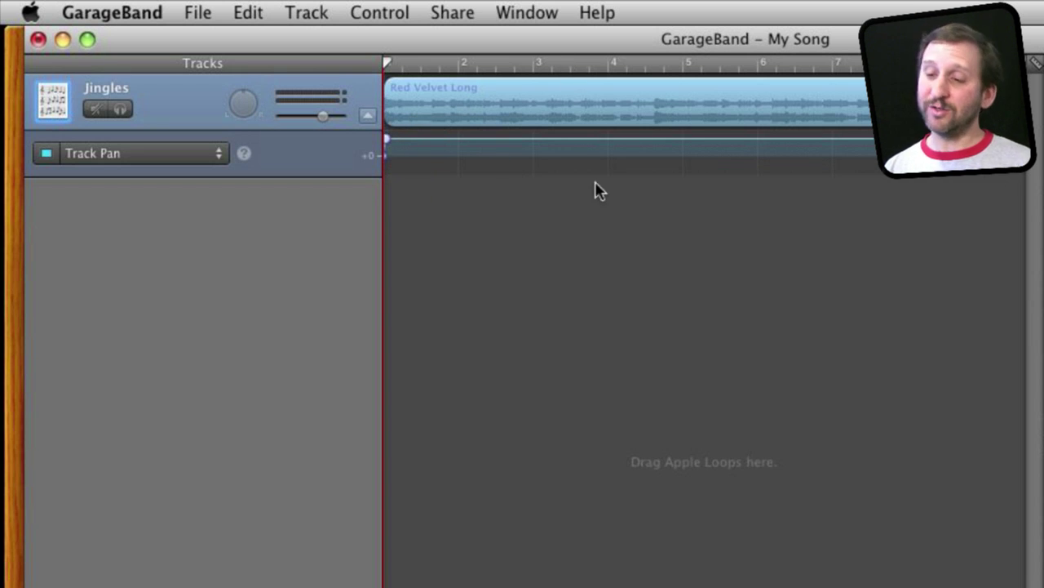
pyautogui.press('super+z')
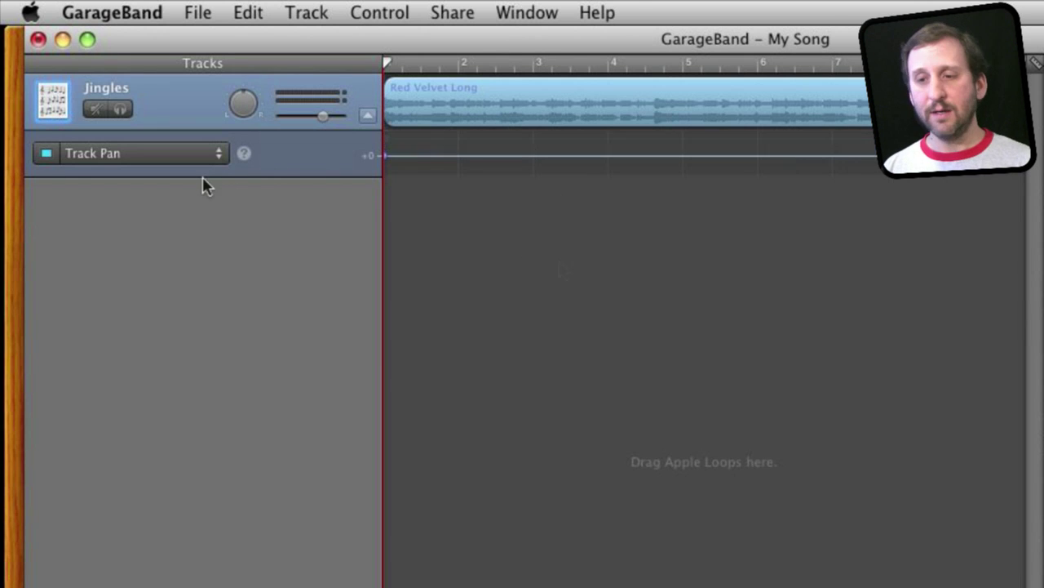
# Add Echo automation to the Jingles track and ramp it from 0 to 100 at bar 2, back to 0 near bar 4.
pyautogui.click(178, 161)
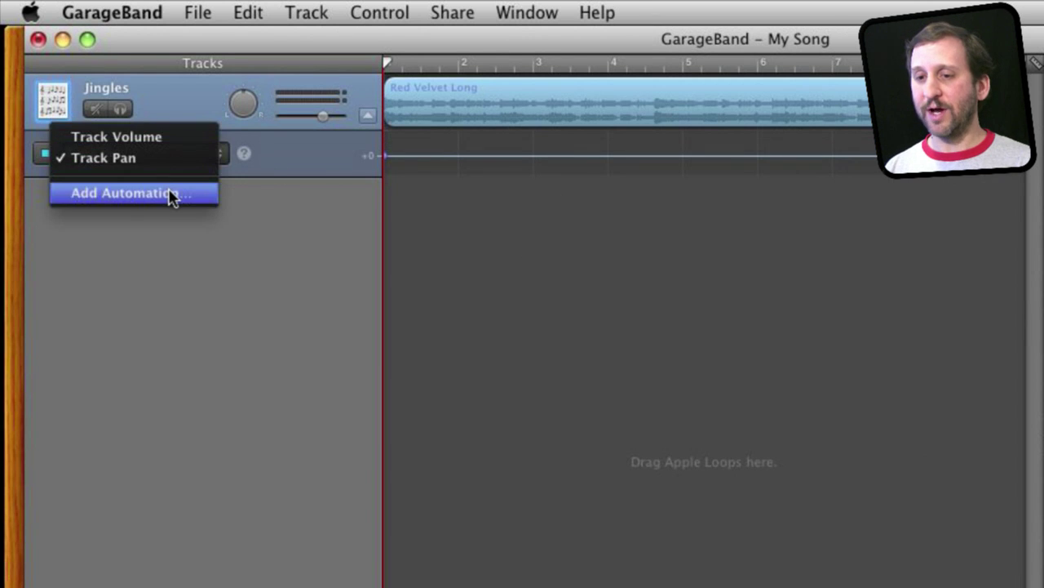
pyautogui.click(172, 194)
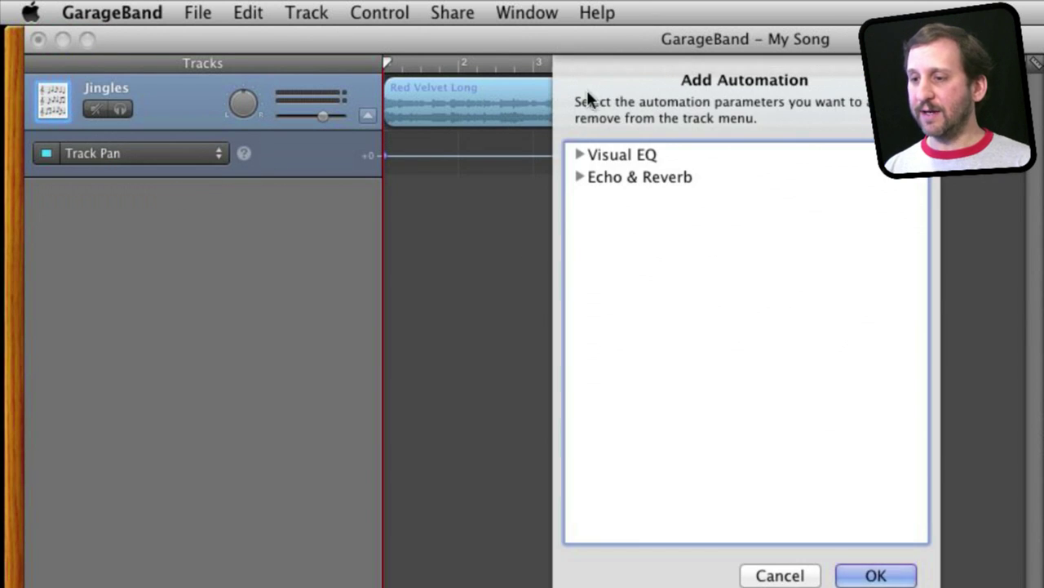
pyautogui.click(580, 153)
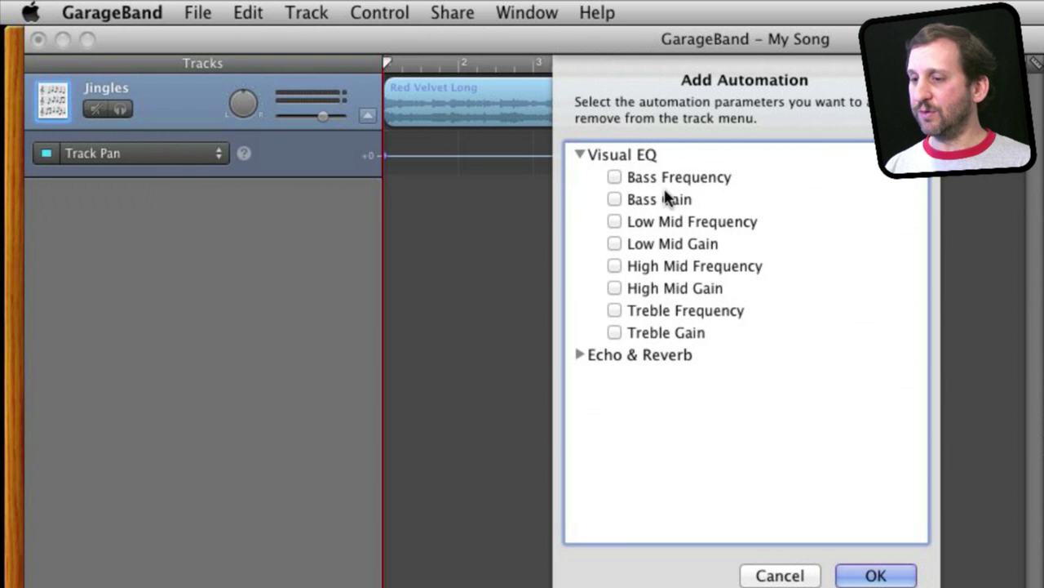
pyautogui.click(580, 355)
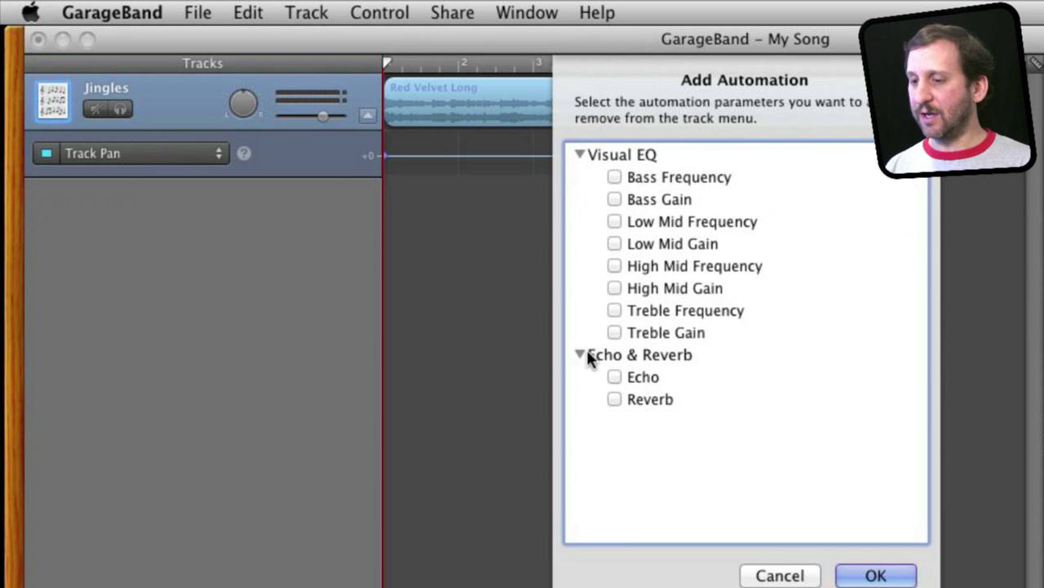
pyautogui.click(645, 379)
pyautogui.click(867, 571)
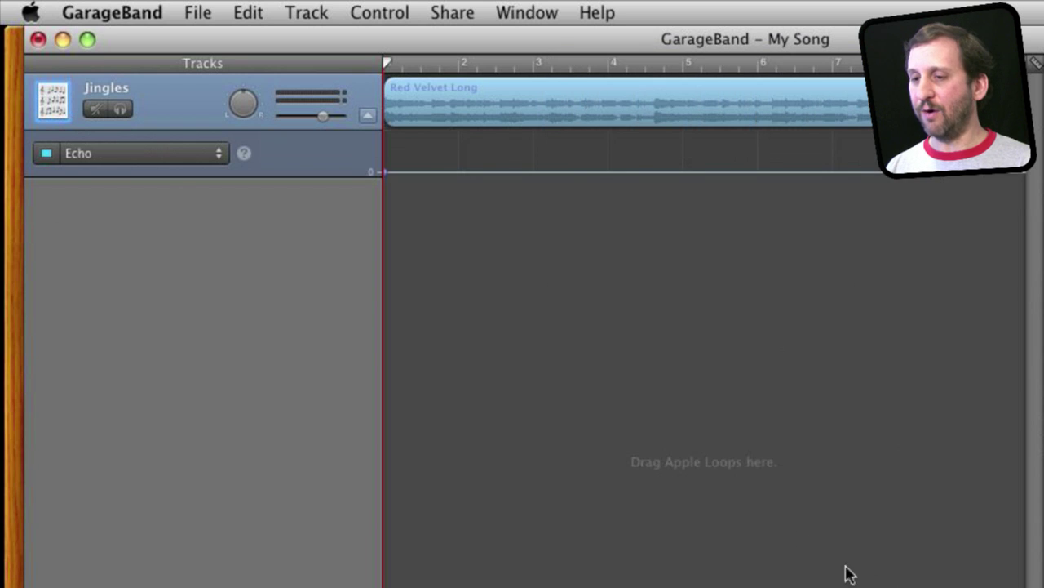
pyautogui.moveTo(458, 173); pyautogui.dragTo(458, 138)
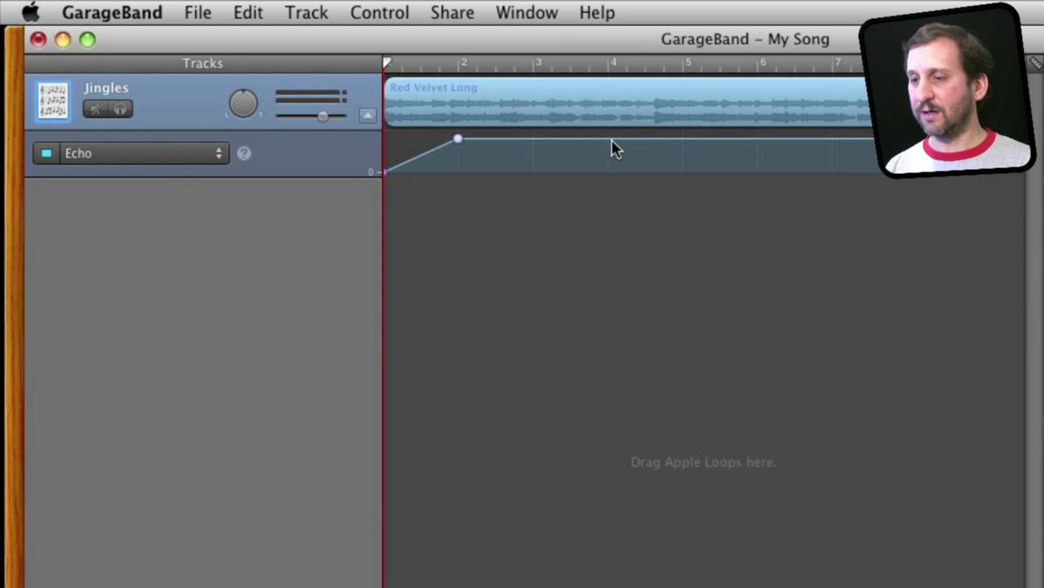
pyautogui.moveTo(612, 140); pyautogui.dragTo(610, 187)
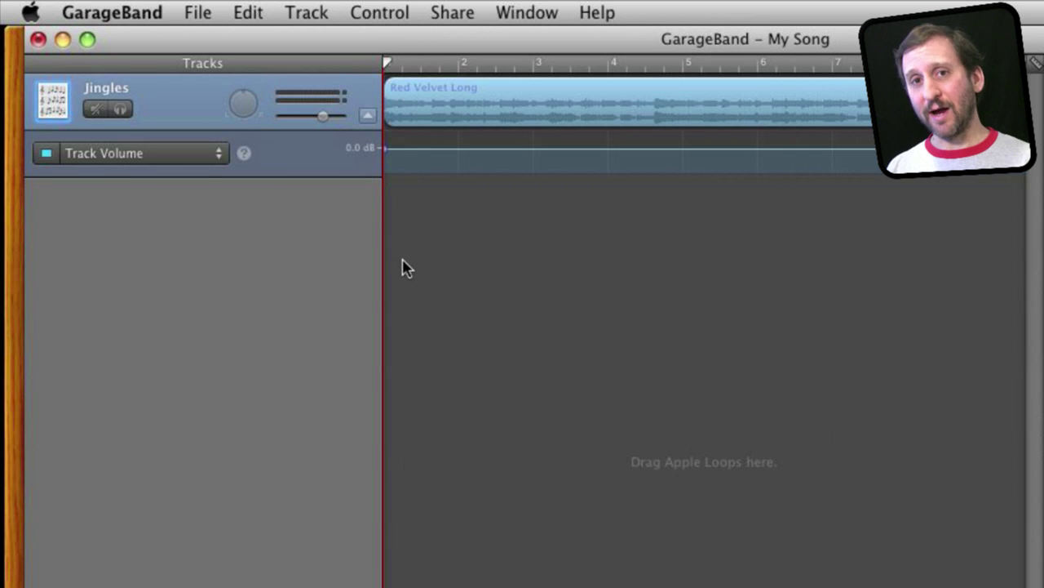
# Show the master track and select the Syn Bass track's Synthbass Sequence 03 regions.
pyautogui.click(307, 14)
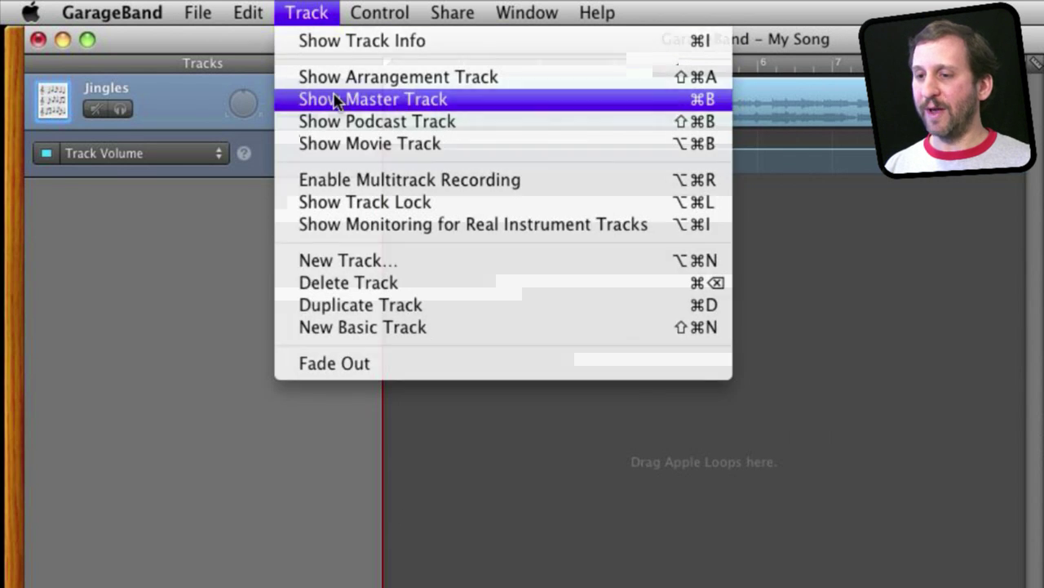
pyautogui.click(334, 100)
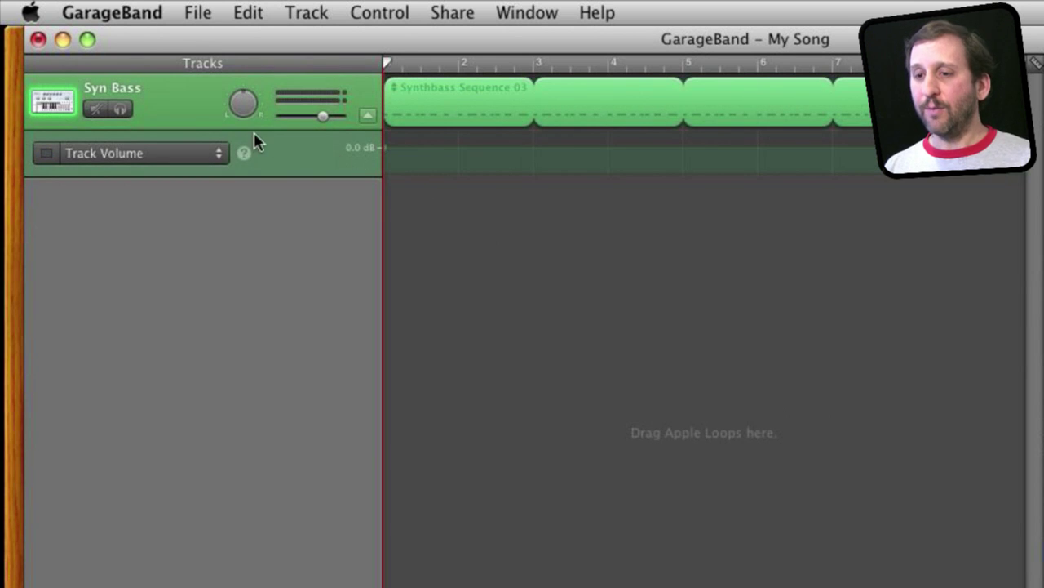
pyautogui.click(198, 125)
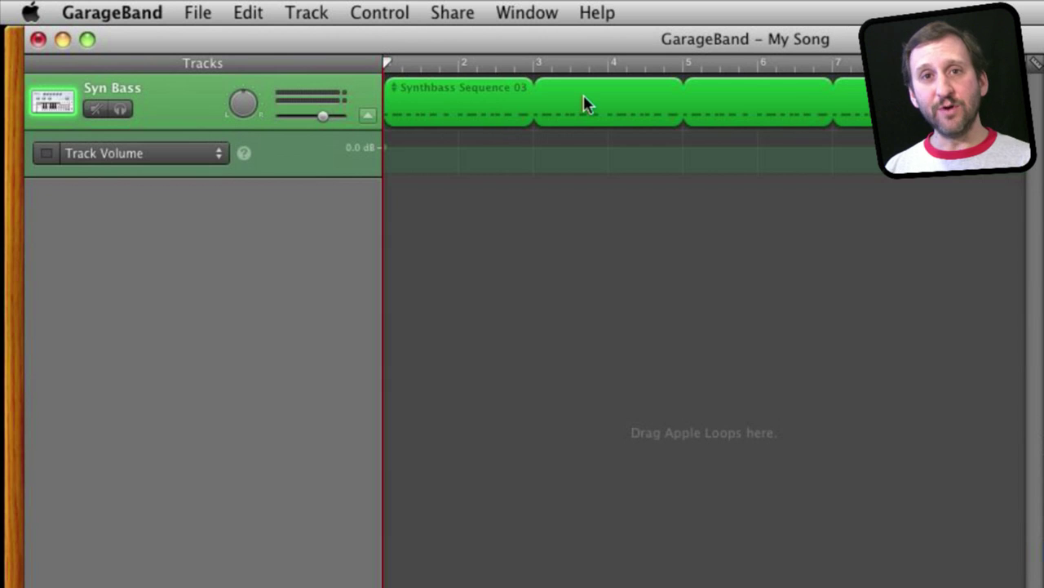
pyautogui.click(104, 155)
pyautogui.click(140, 215)
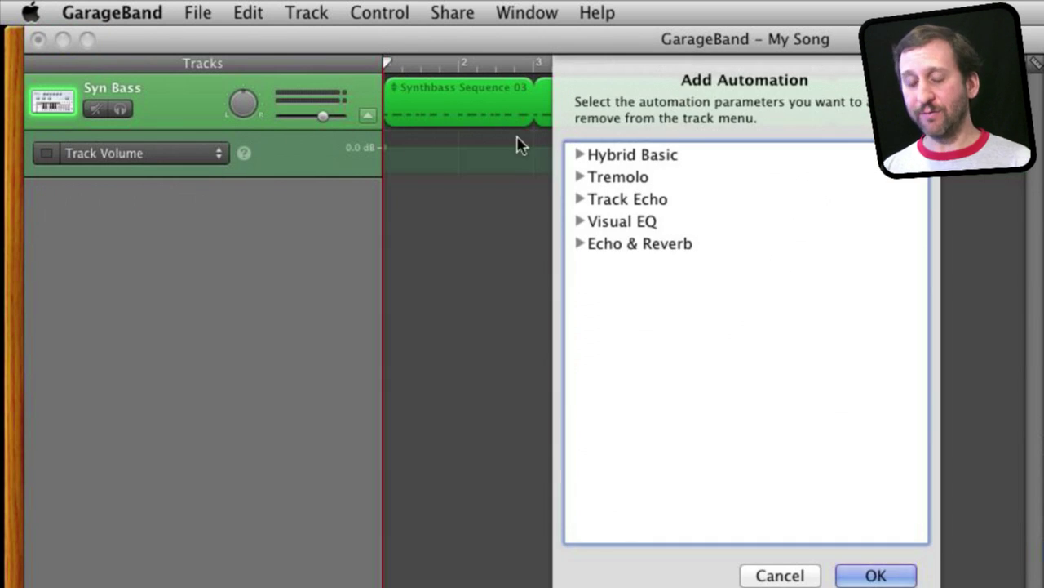
pyautogui.click(580, 155)
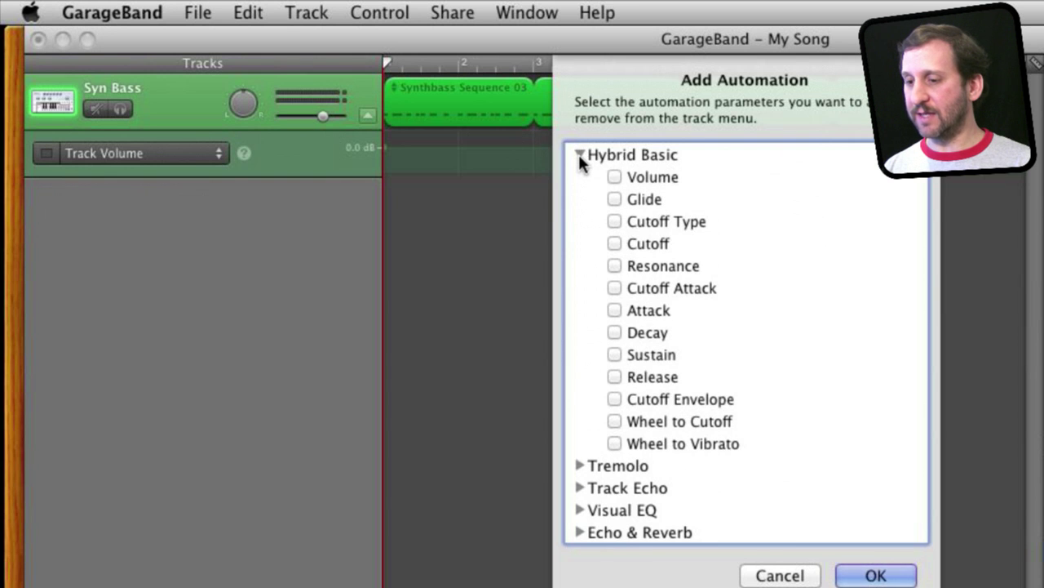
pyautogui.click(580, 157)
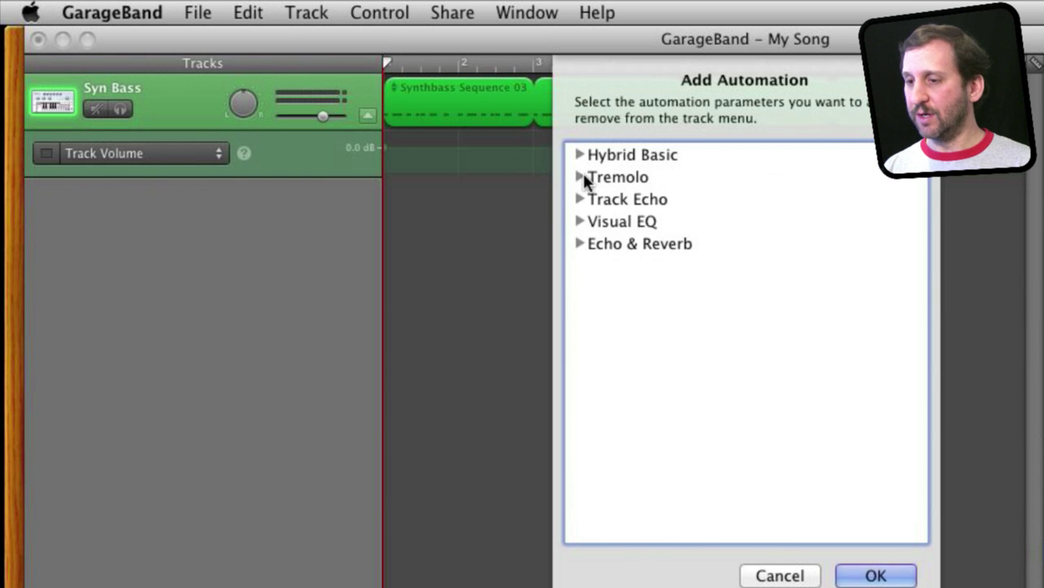
pyautogui.click(580, 243)
pyautogui.click(580, 243)
pyautogui.click(581, 177)
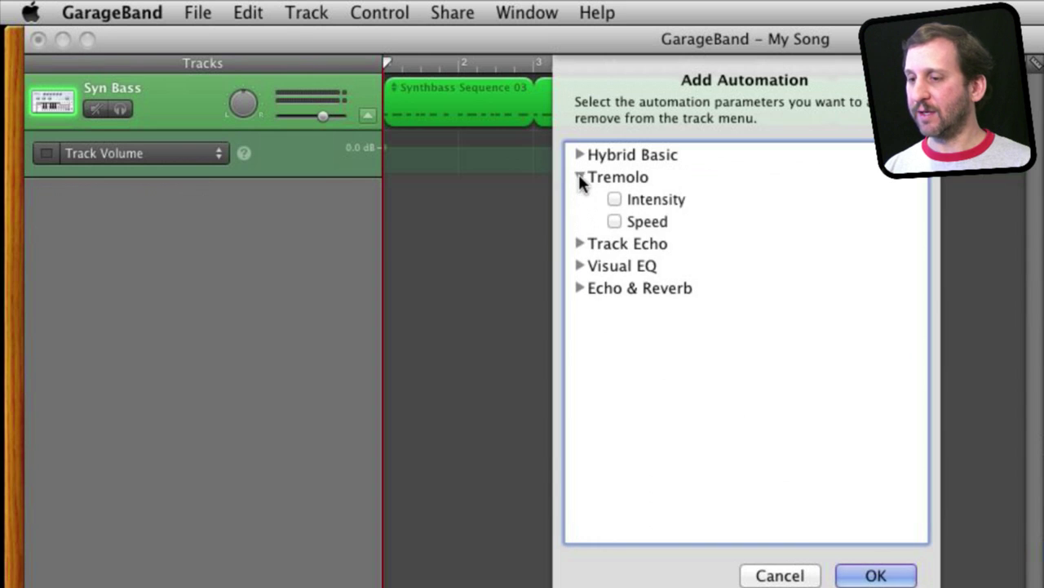
pyautogui.click(580, 177)
pyautogui.press('Escape')
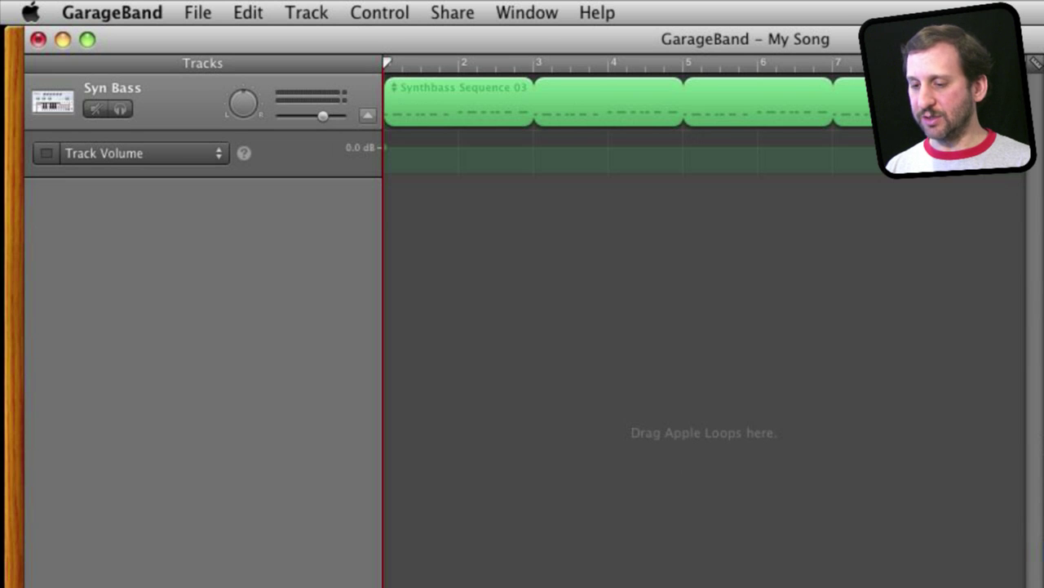
# Play the song to about bar 4.8, then stop playback.
pyautogui.press('space')
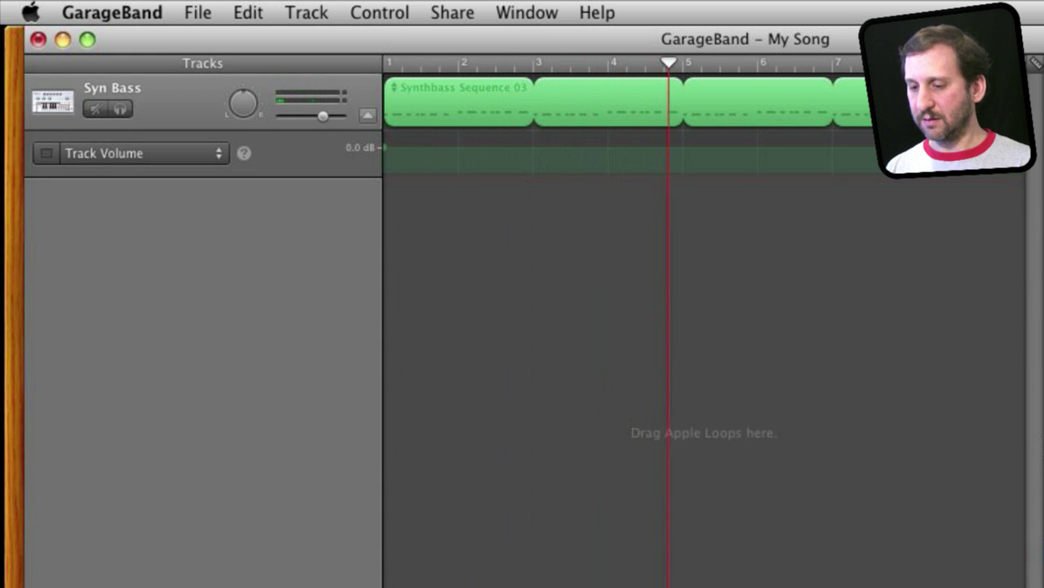
pyautogui.press('space')
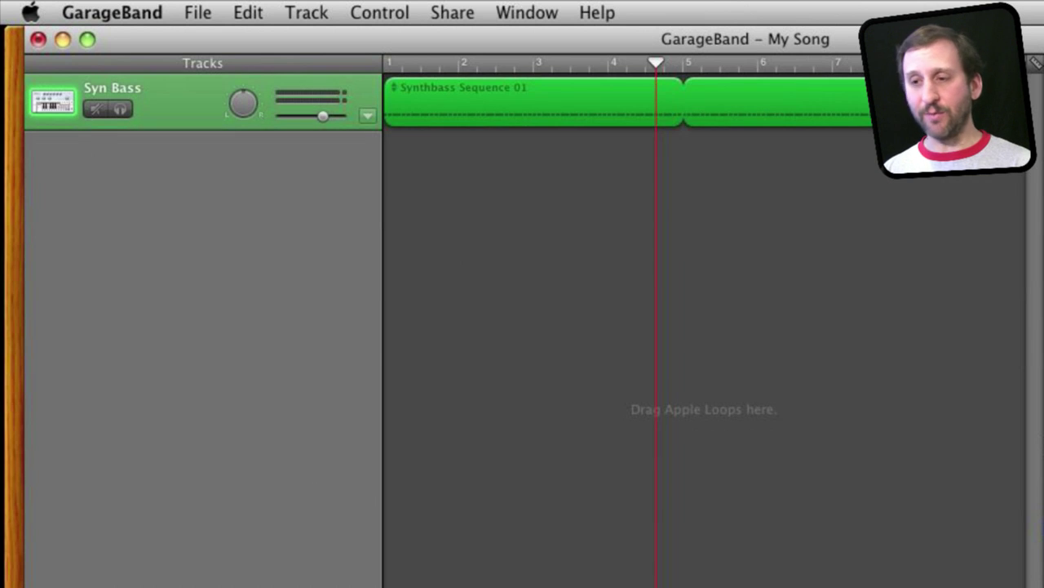
# Move the playhead back to bar 1 and play the song until just past bar 5.
pyautogui.moveTo(492, 66); pyautogui.dragTo(385, 64)
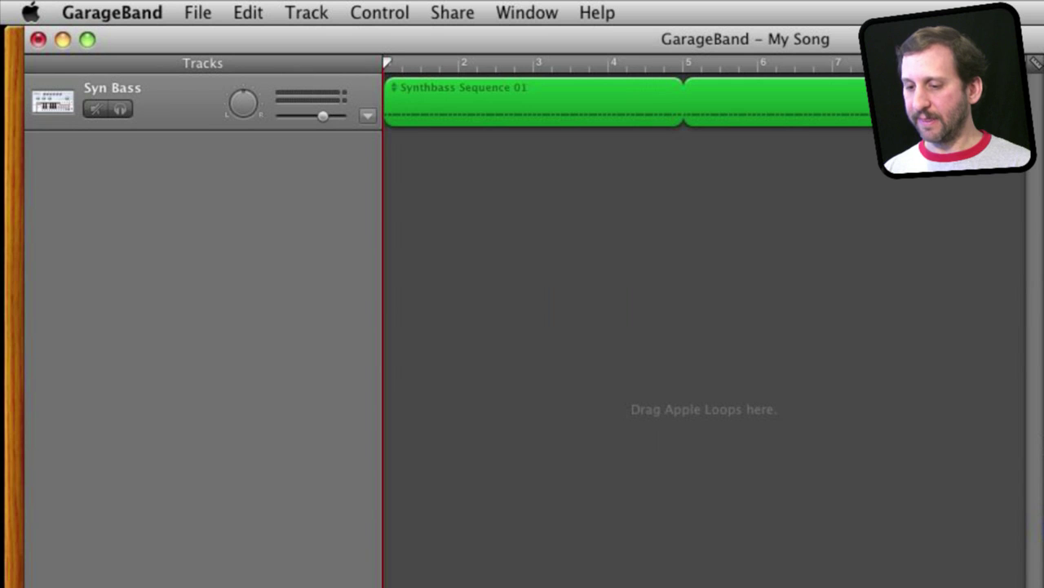
pyautogui.press('space')
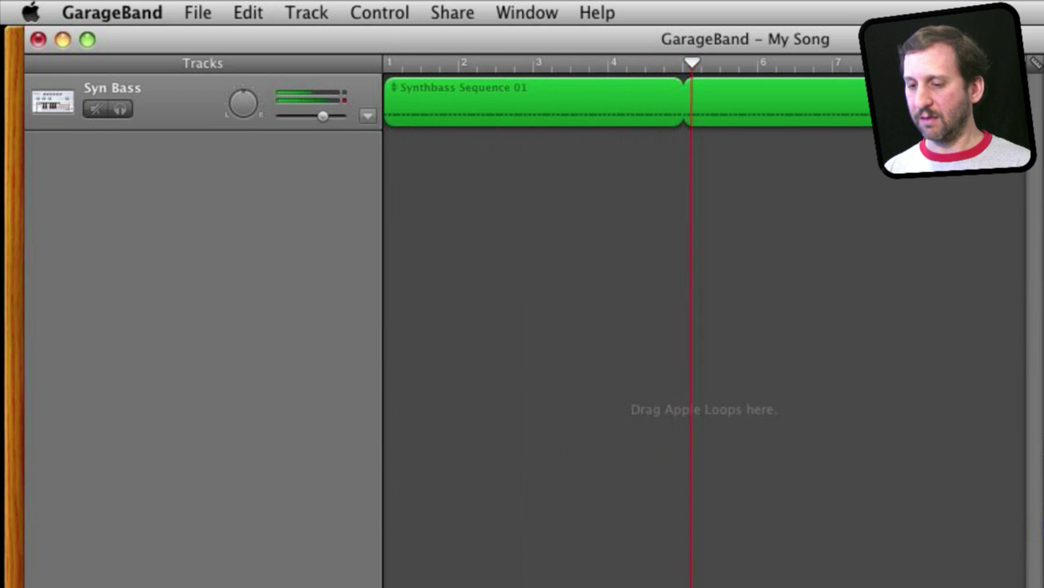
pyautogui.press('space')
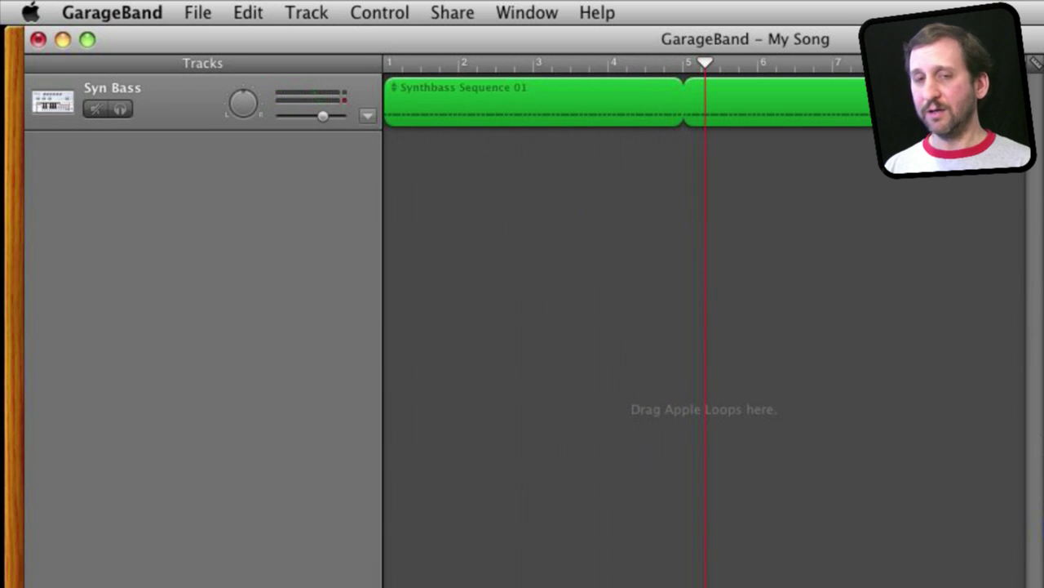